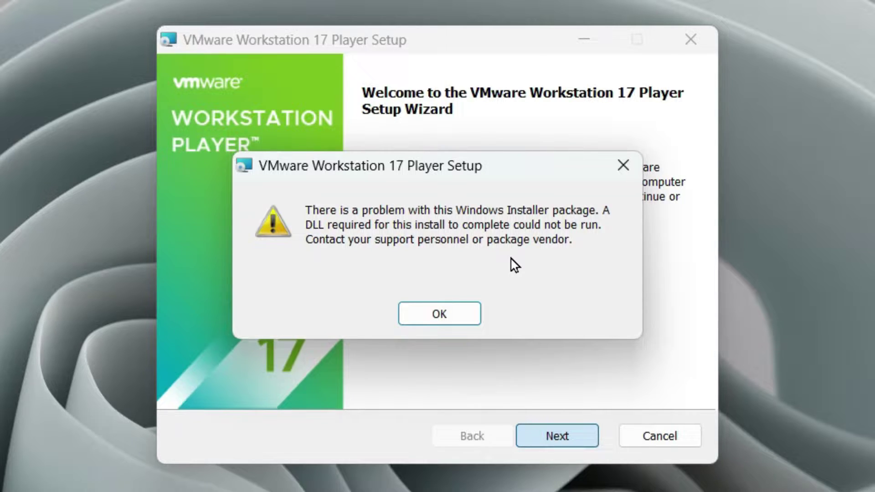
Dismiss the DLL error and failed setup wizard, then browse This PC > Windows (C:) > Users
{"action": "left_click", "coordinate": [458, 313]}
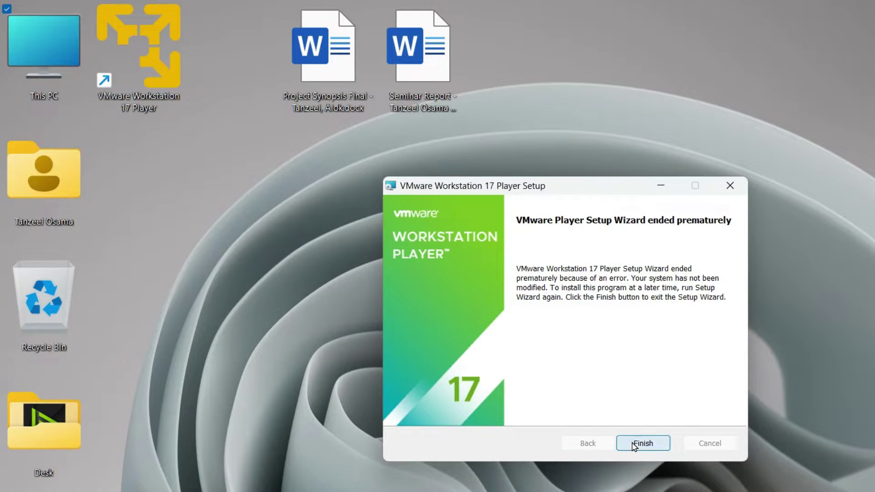
{"action": "left_click", "coordinate": [633, 444]}
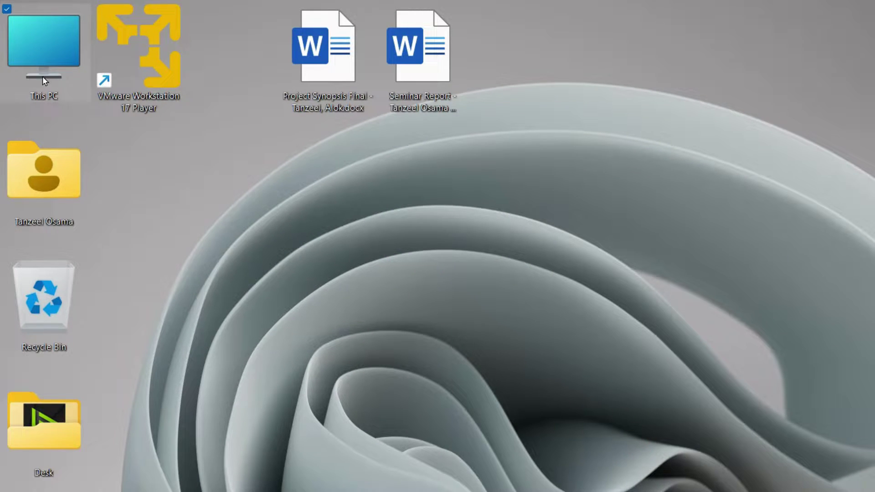
{"action": "double_click", "coordinate": [39, 43]}
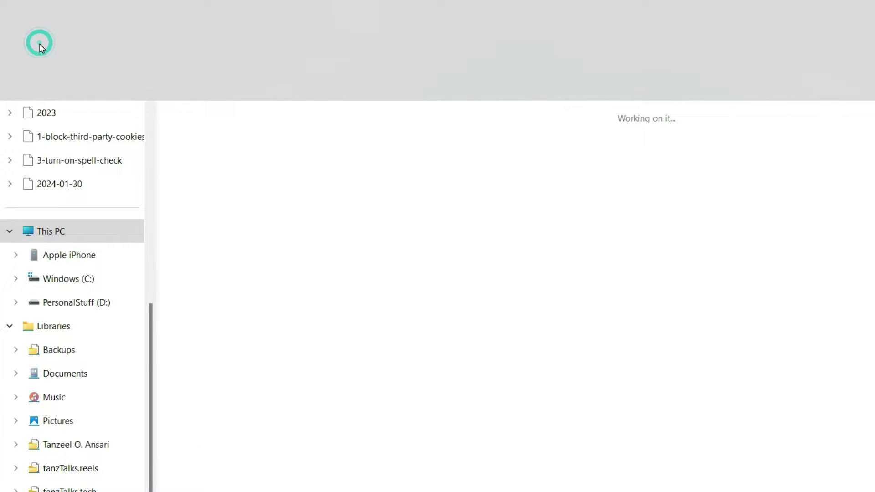
{"action": "double_click", "coordinate": [461, 169]}
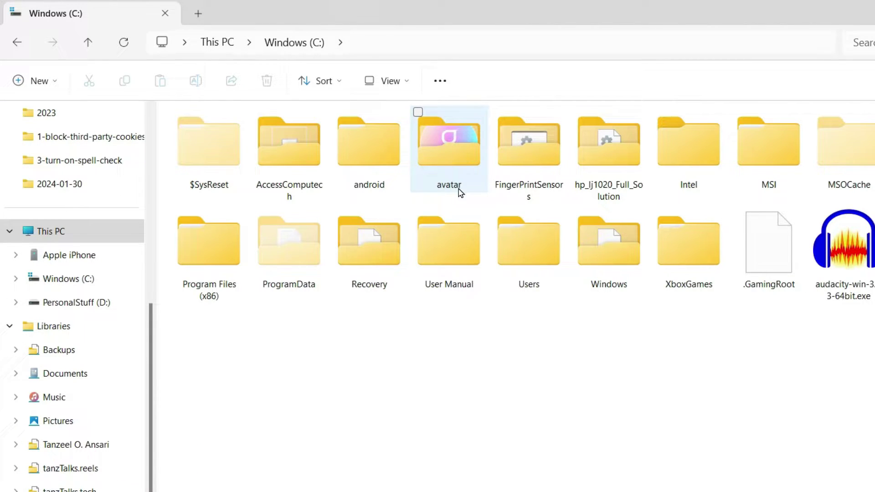
{"action": "double_click", "coordinate": [532, 263]}
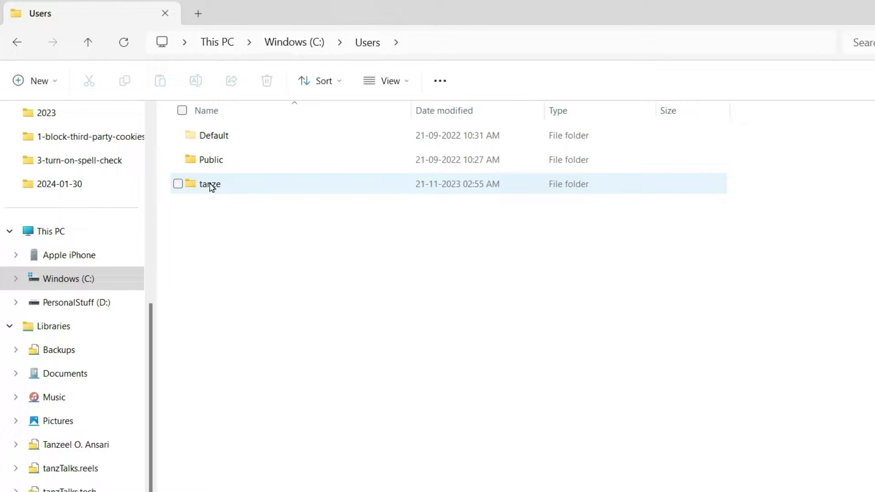
{"action": "mouse_move", "coordinate": [218, 189]}
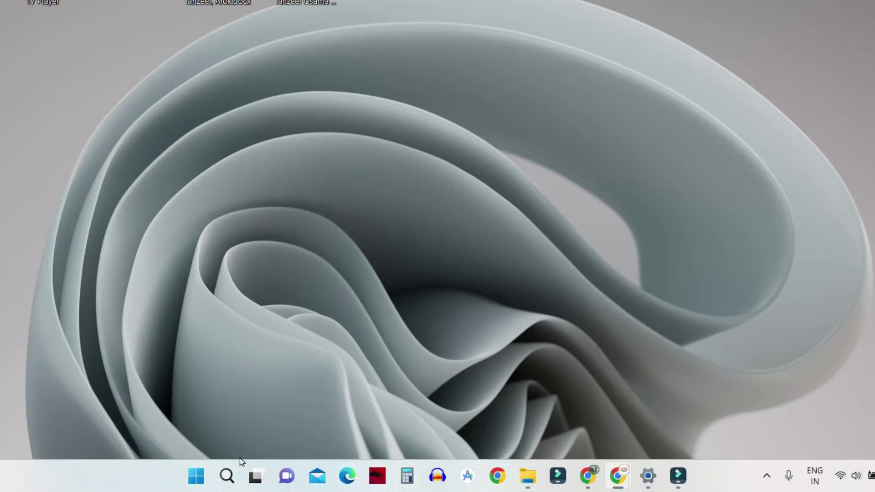
{"action": "right_click", "coordinate": [196, 477]}
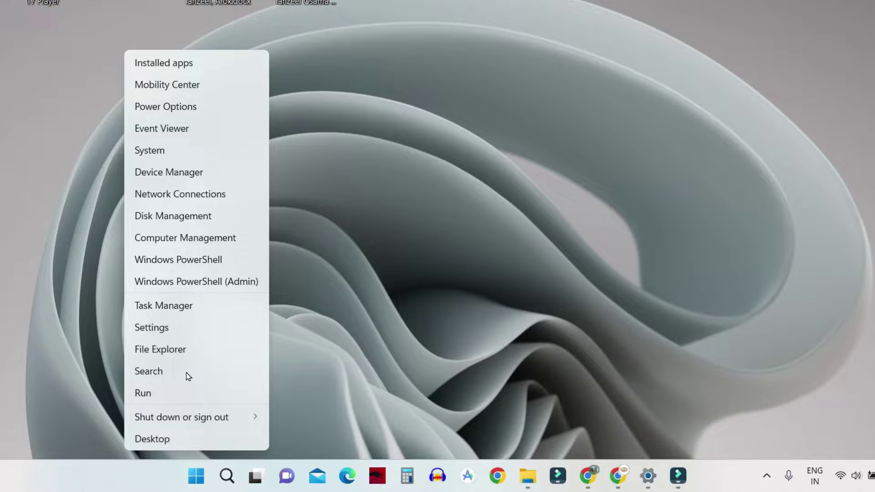
{"action": "left_click", "coordinate": [176, 312]}
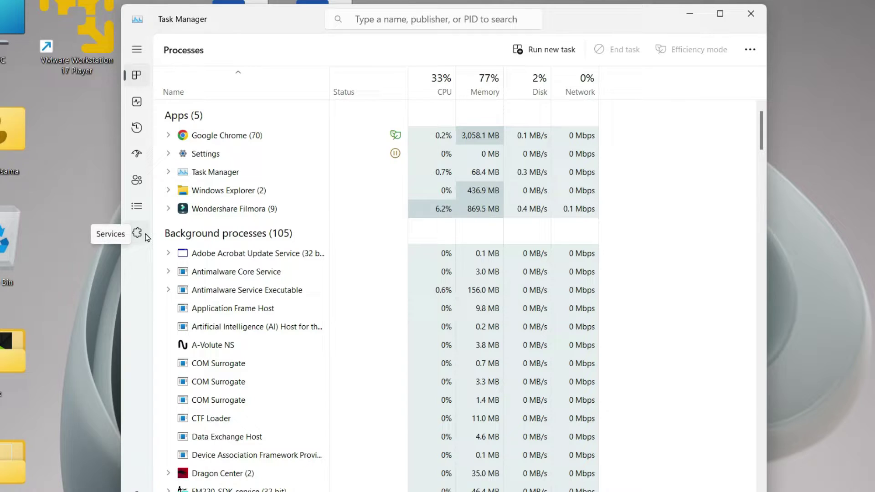
{"action": "left_click", "coordinate": [141, 184]}
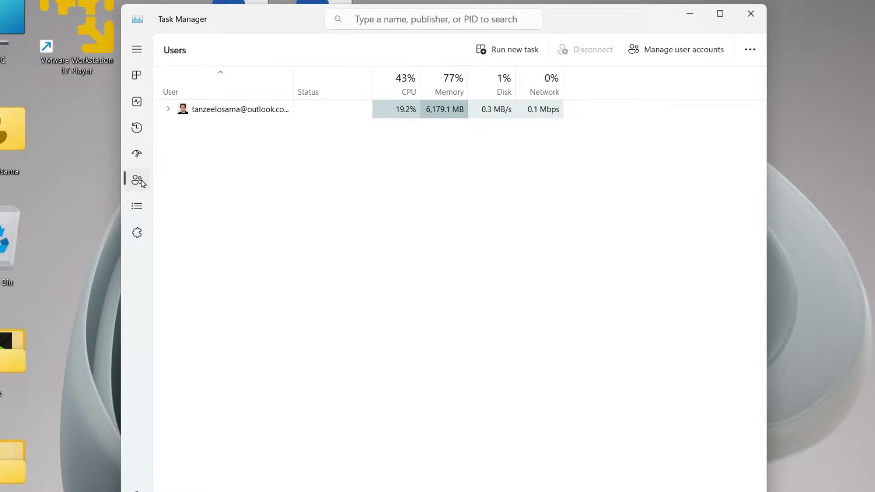
{"action": "left_click", "coordinate": [168, 109]}
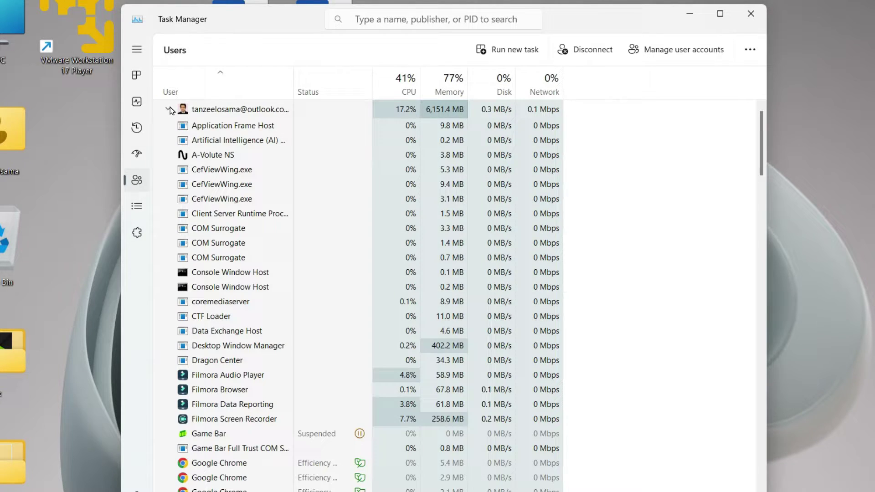
{"action": "left_click", "coordinate": [169, 109]}
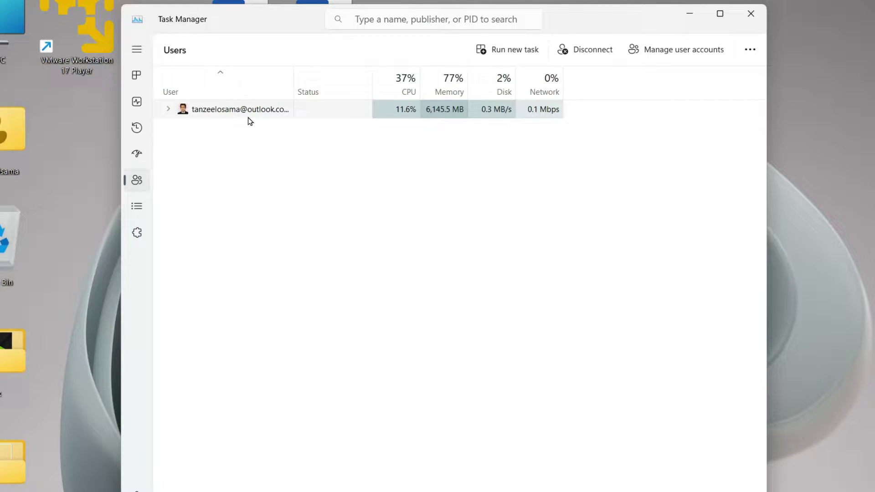
{"action": "left_click", "coordinate": [750, 14]}
{"action": "mouse_move", "coordinate": [505, 486]}
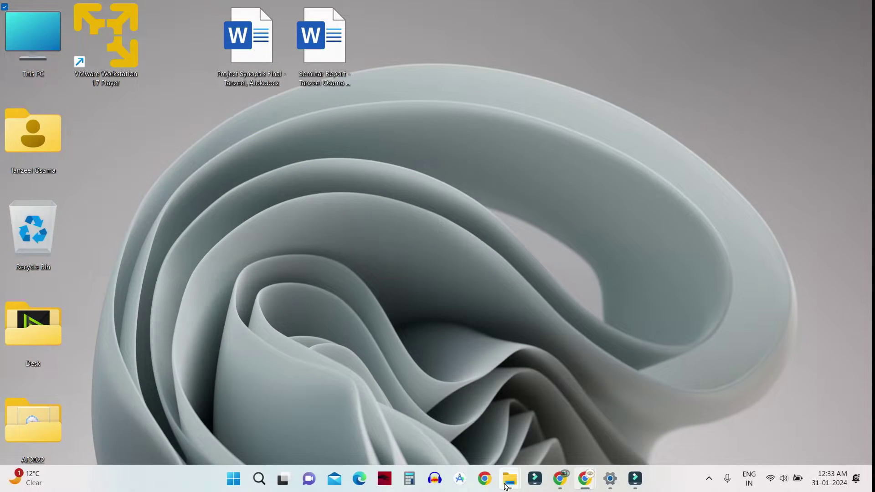
Return to the Users window and open the user's profile folder
{"action": "left_click", "coordinate": [543, 404]}
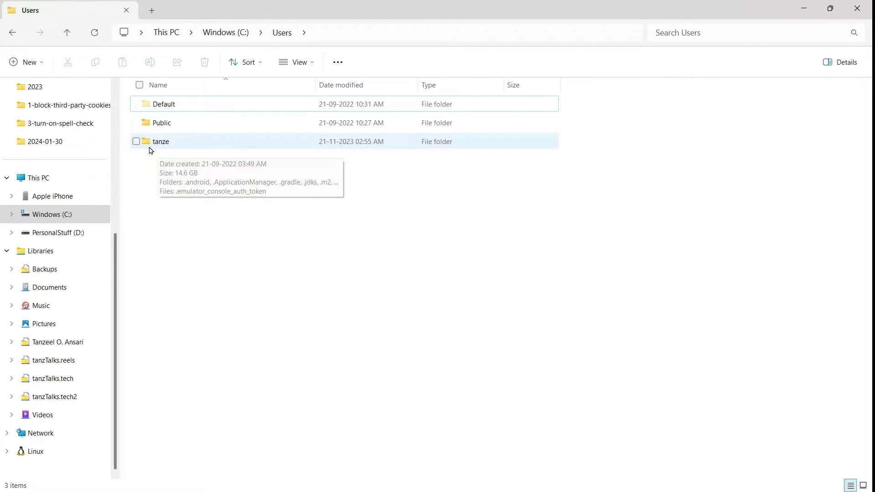
{"action": "double_click", "coordinate": [167, 144]}
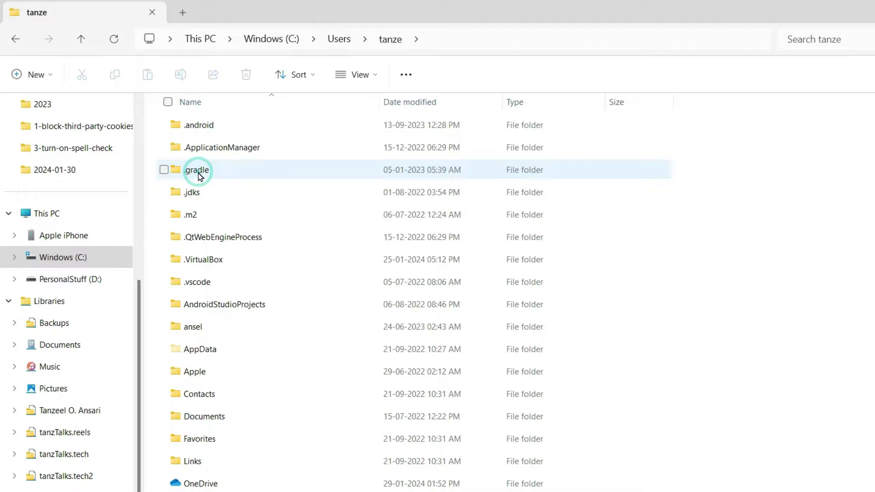
{"action": "scroll", "coordinate": [258, 275], "scroll_direction": "down", "scroll_amount": 1}
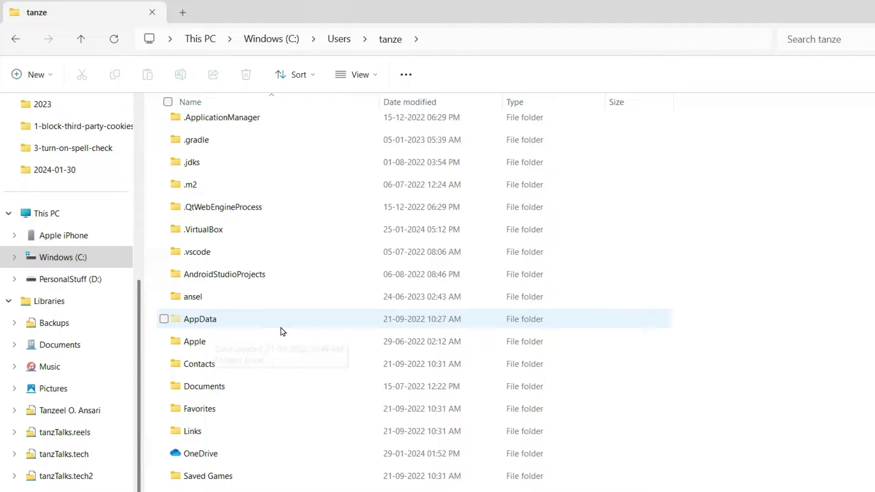
Toggle View > Show > Hidden items so folders like AppData appear
{"action": "left_click", "coordinate": [374, 76]}
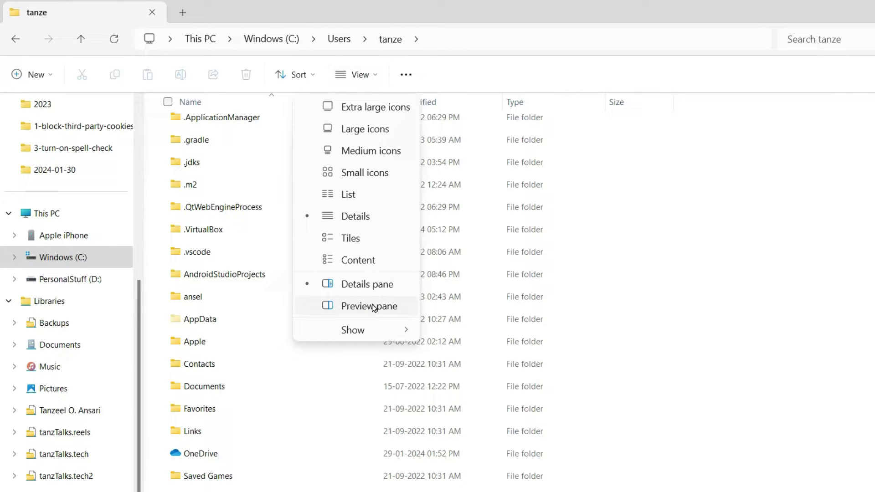
{"action": "left_click", "coordinate": [336, 331]}
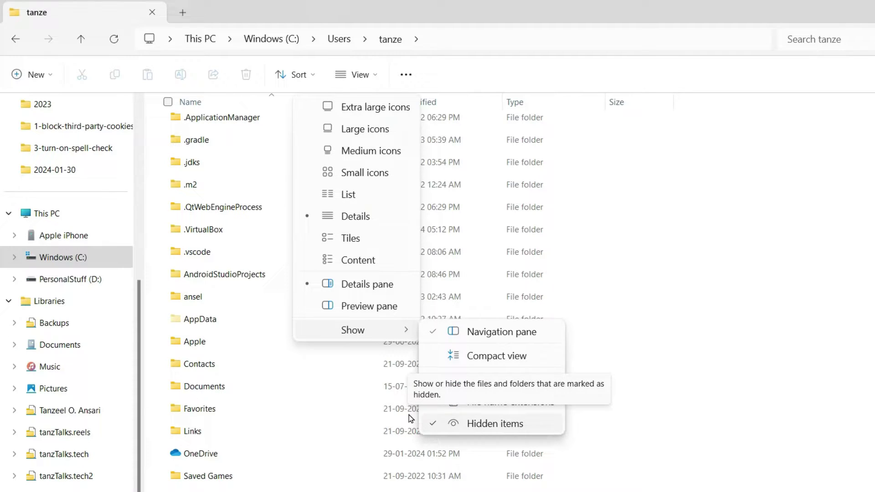
{"action": "left_click", "coordinate": [433, 422]}
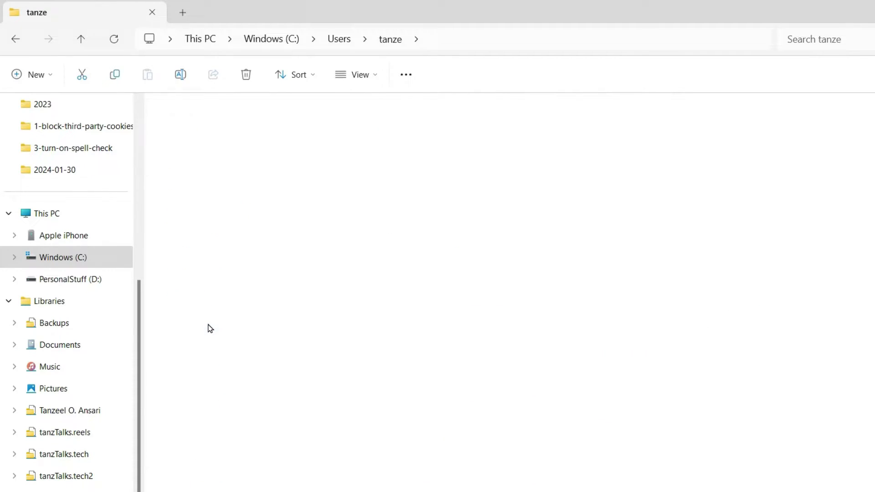
Browse into AppData > Local and select the Temp folder
{"action": "double_click", "coordinate": [209, 327]}
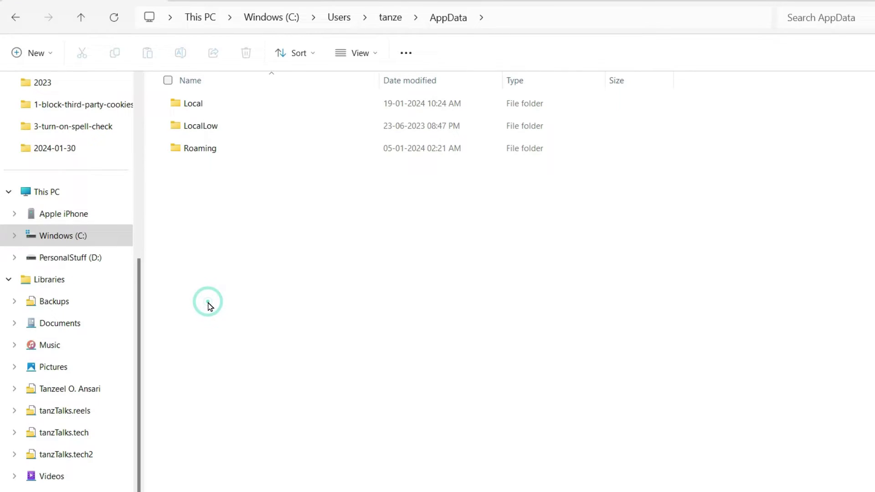
{"action": "double_click", "coordinate": [250, 111]}
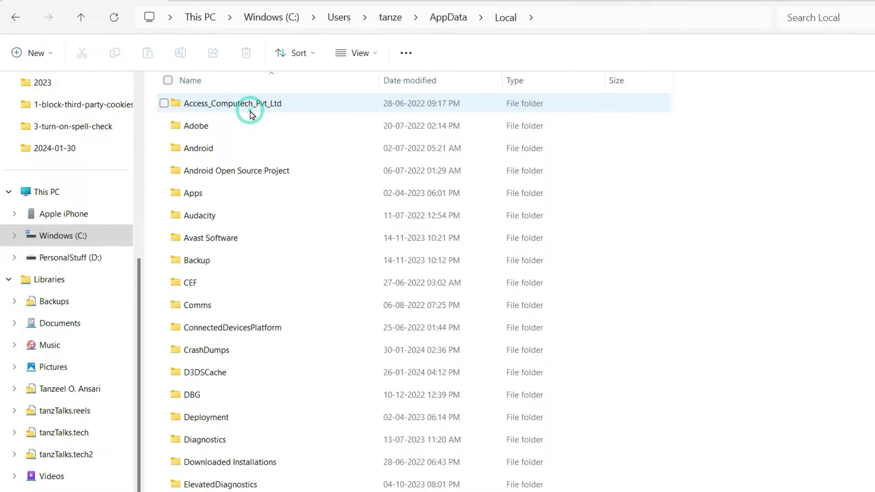
{"action": "scroll", "coordinate": [299, 247], "scroll_direction": "down", "scroll_amount": 2}
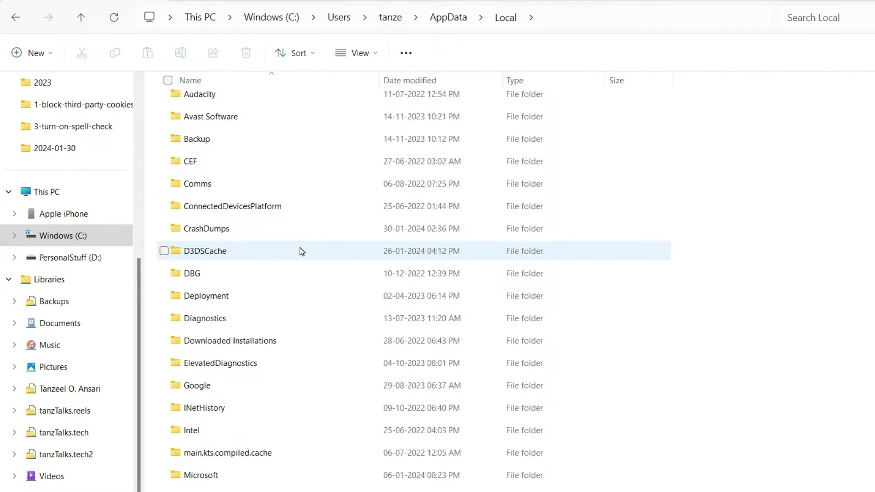
{"action": "scroll", "coordinate": [300, 248], "scroll_direction": "down", "scroll_amount": 5}
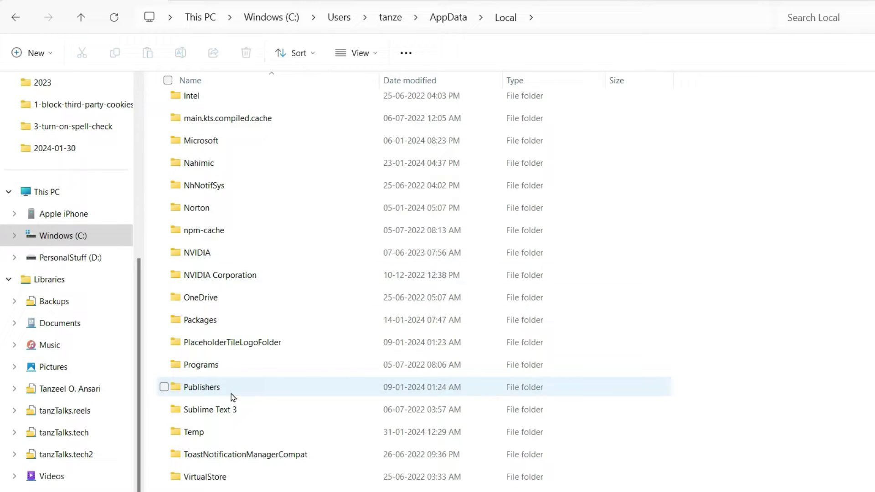
{"action": "left_click", "coordinate": [202, 438]}
Open Temp's Properties and review the Security permissions for Administrators
{"action": "right_click", "coordinate": [202, 438]}
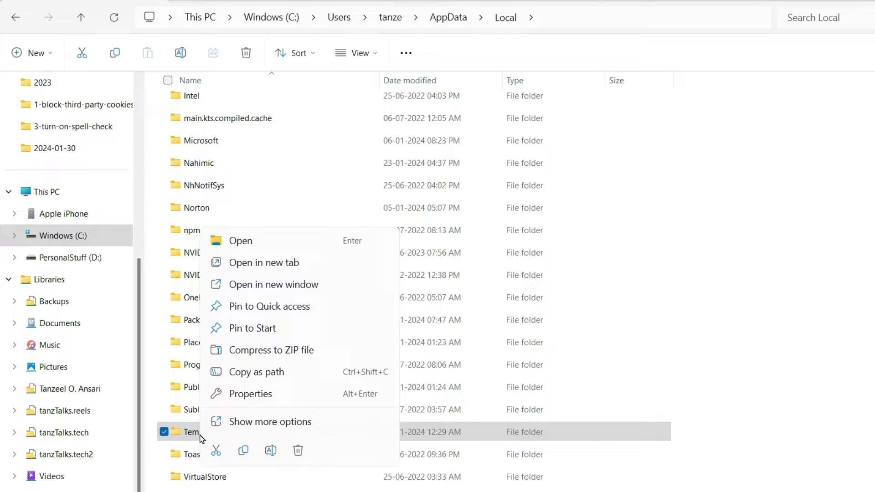
{"action": "left_click", "coordinate": [260, 394]}
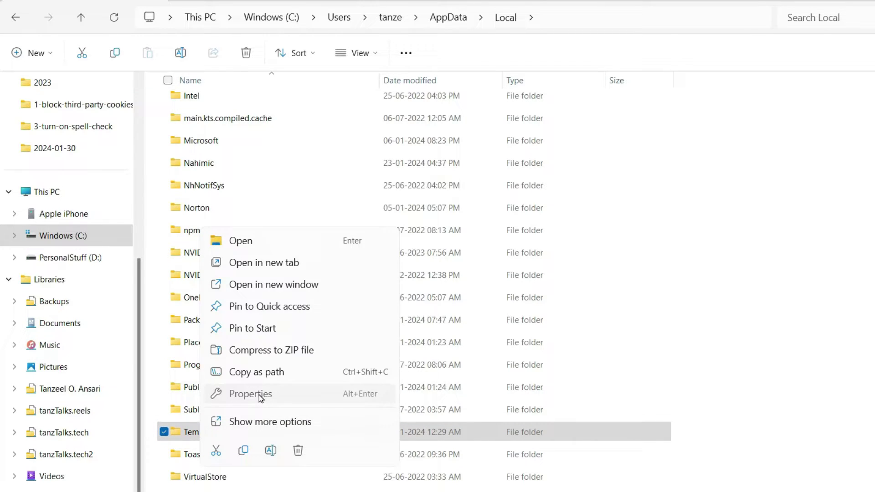
{"action": "left_click_drag", "start_coordinate": [354, 243], "coordinate": [486, 102]}
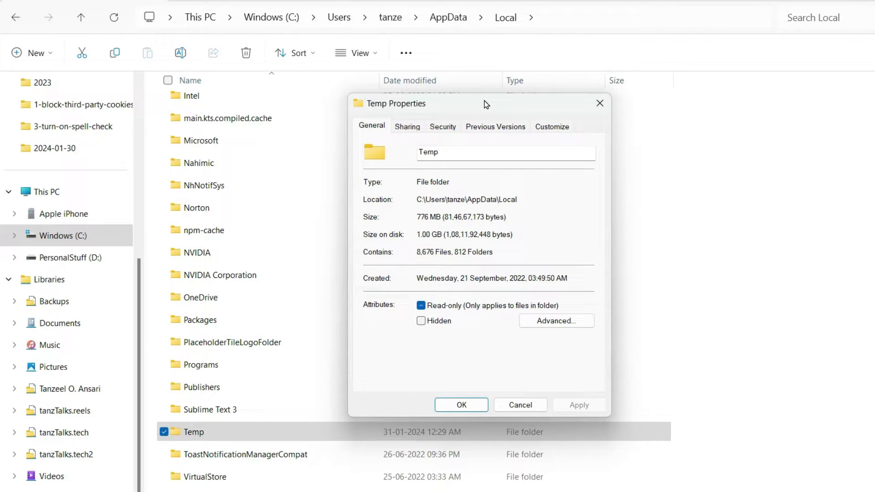
{"action": "left_click", "coordinate": [435, 130]}
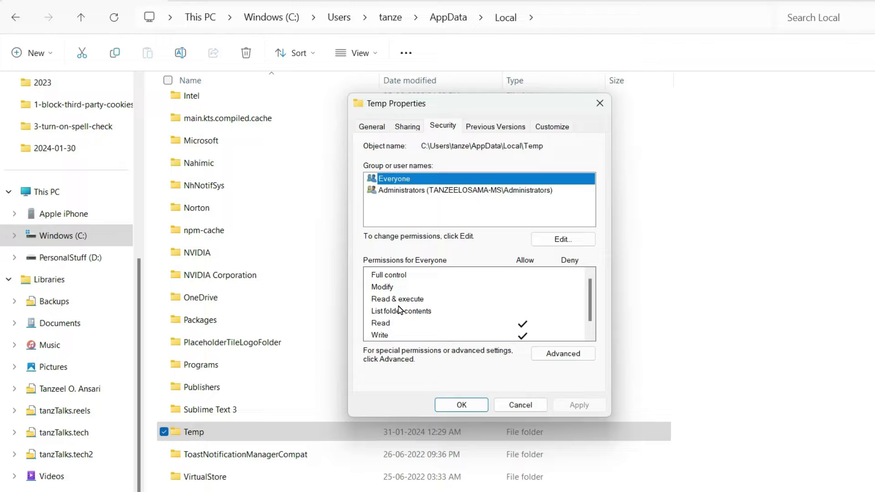
{"action": "left_click", "coordinate": [392, 192]}
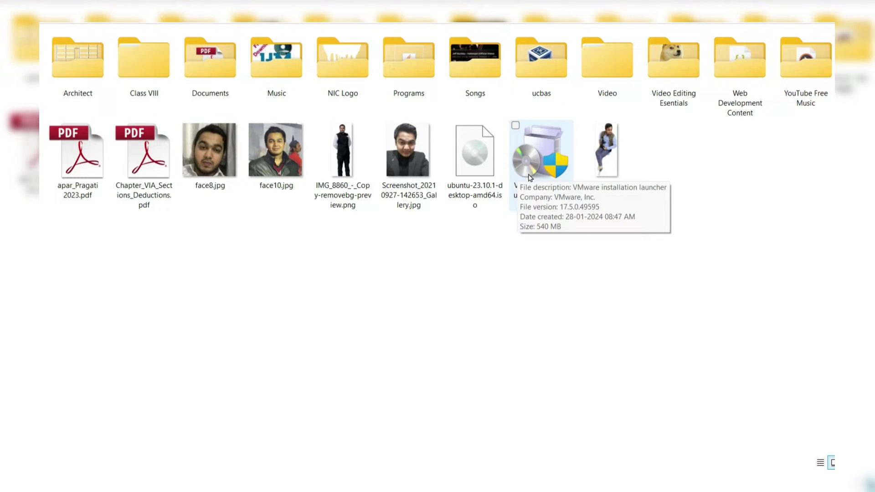
Run the VMware installation launcher as administrator
{"action": "left_click", "coordinate": [529, 178]}
{"action": "right_click", "coordinate": [529, 178]}
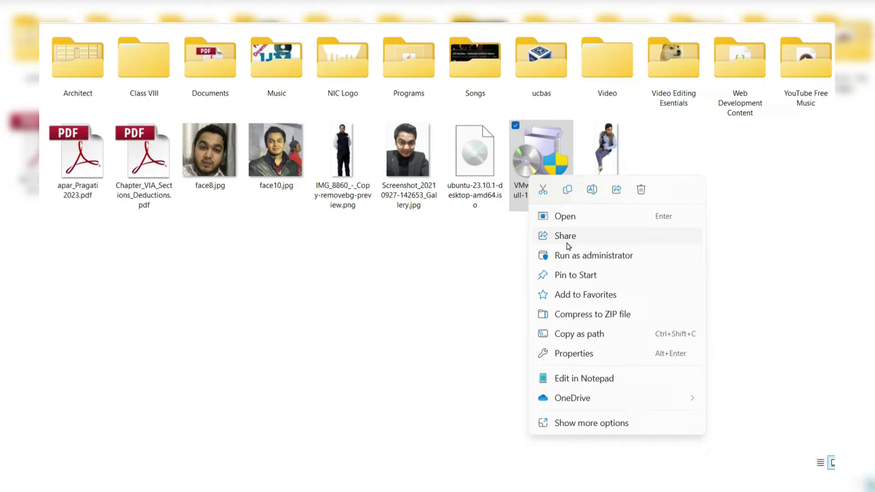
{"action": "left_click", "coordinate": [568, 264]}
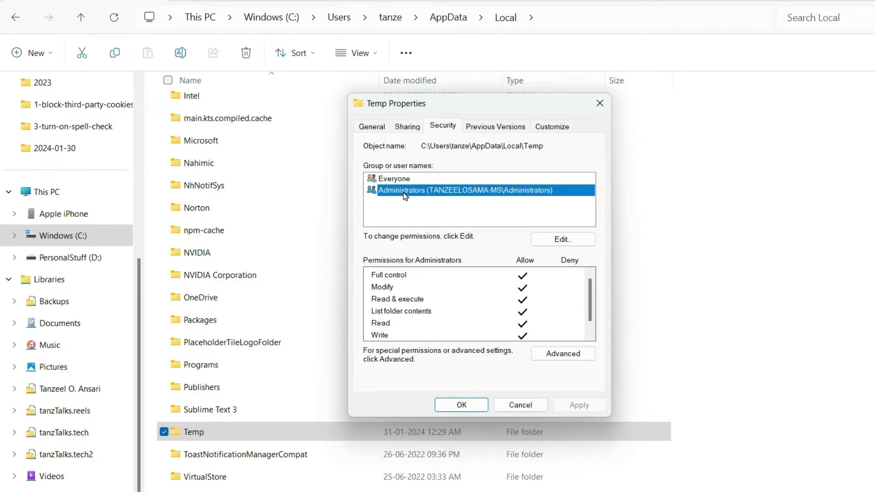
Edit Temp's permissions to allow Everyone Full control
{"action": "left_click", "coordinate": [397, 181]}
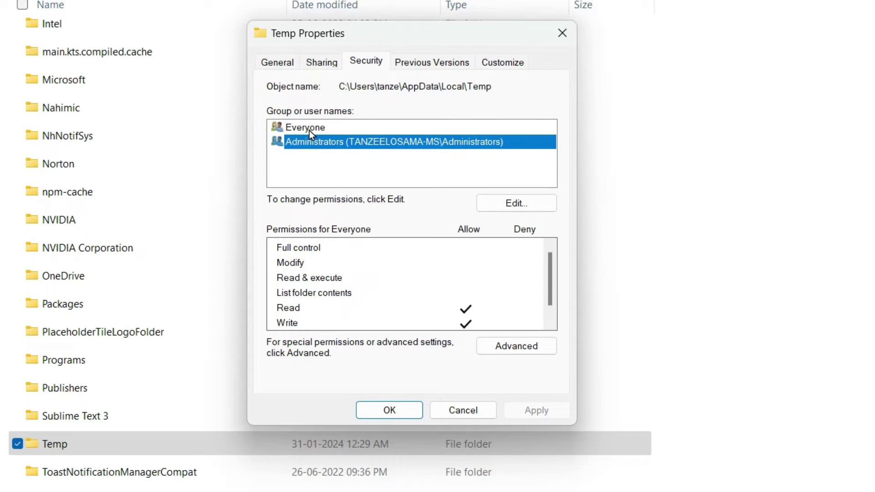
{"action": "left_click", "coordinate": [309, 129]}
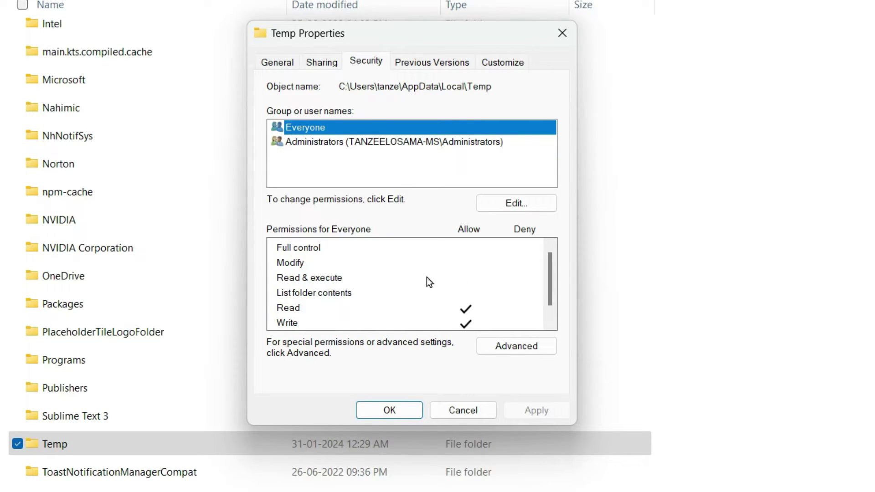
{"action": "left_click", "coordinate": [507, 205]}
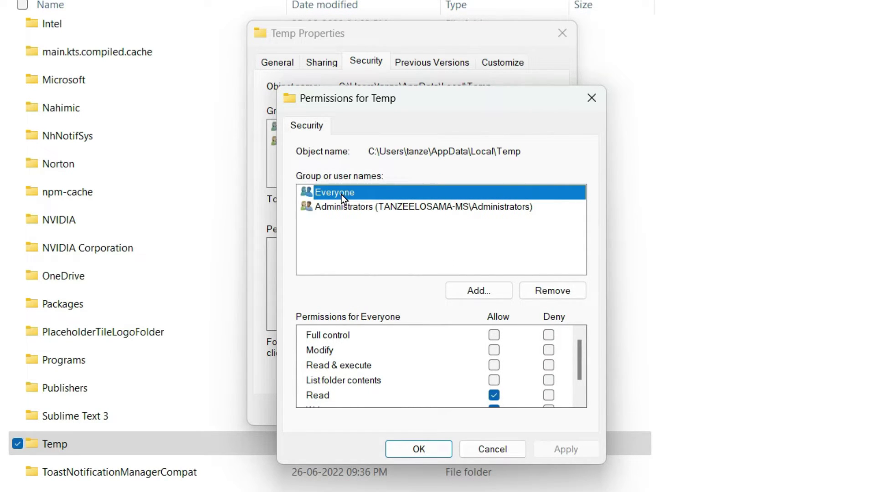
{"action": "left_click", "coordinate": [494, 334]}
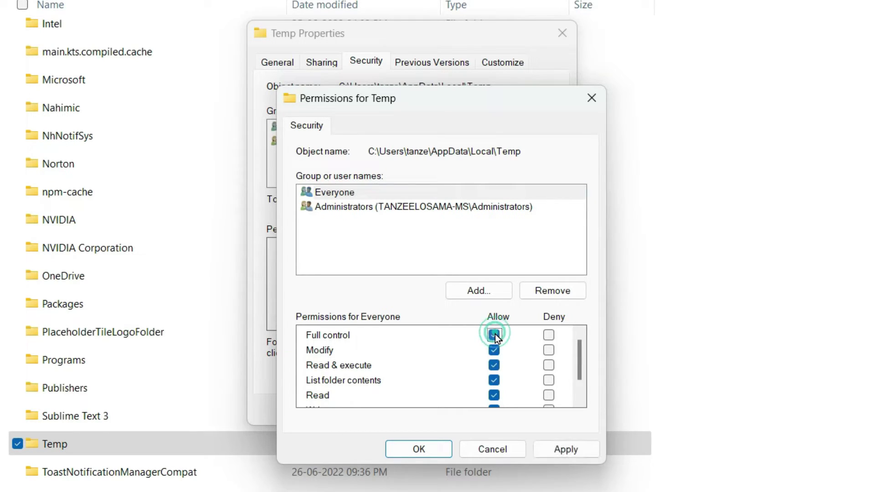
Apply Everyone's Full control on Temp, continuing past each access-denied error
{"action": "left_click", "coordinate": [573, 448]}
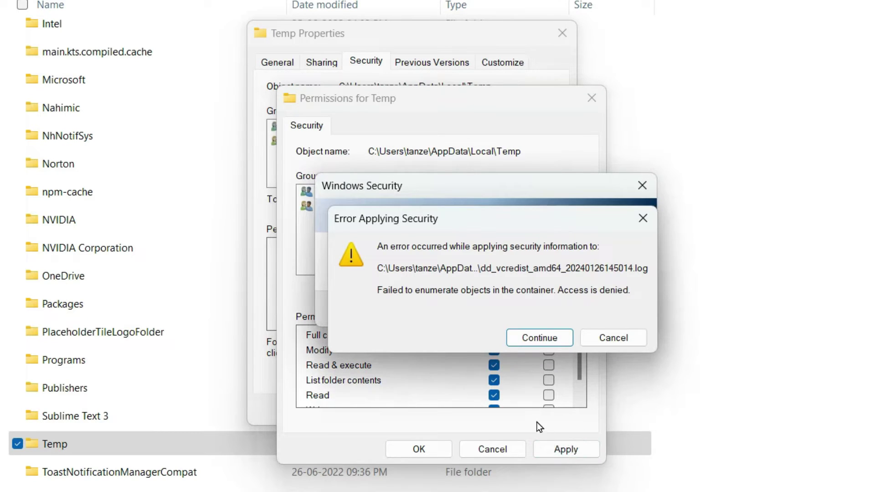
{"action": "left_click", "coordinate": [546, 338]}
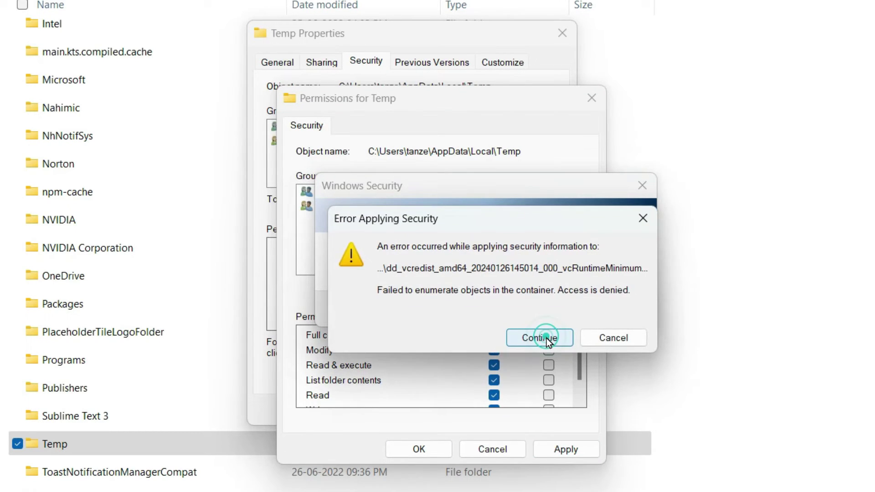
{"action": "left_click", "coordinate": [547, 339]}
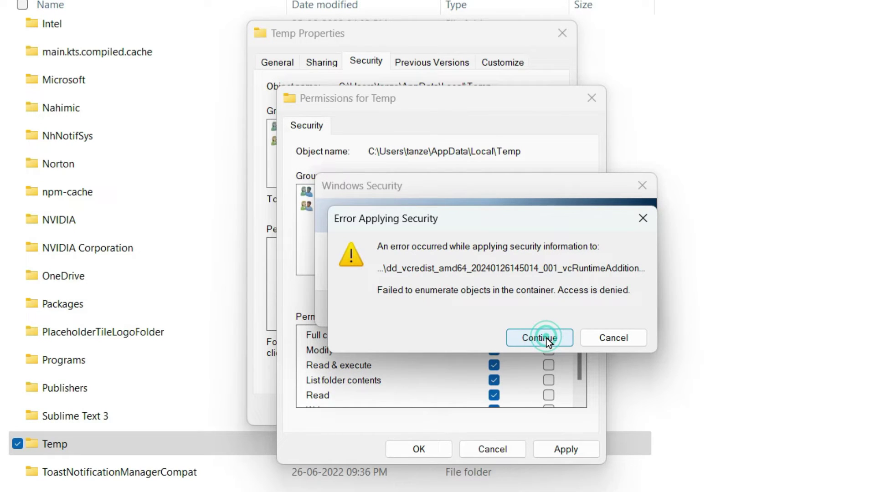
{"action": "left_click", "coordinate": [548, 339]}
{"action": "left_click", "coordinate": [548, 339]}
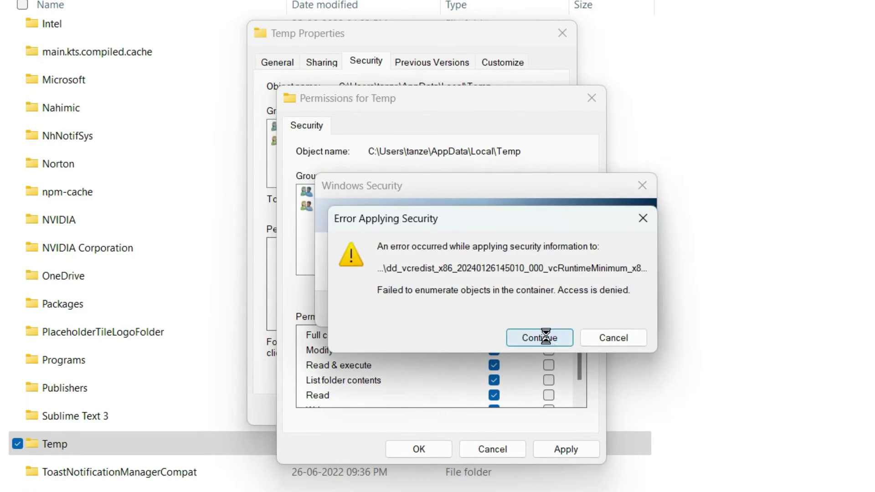
{"action": "left_click", "coordinate": [548, 339]}
{"action": "left_click", "coordinate": [547, 339]}
{"action": "left_click", "coordinate": [547, 339]}
{"action": "left_click", "coordinate": [547, 339]}
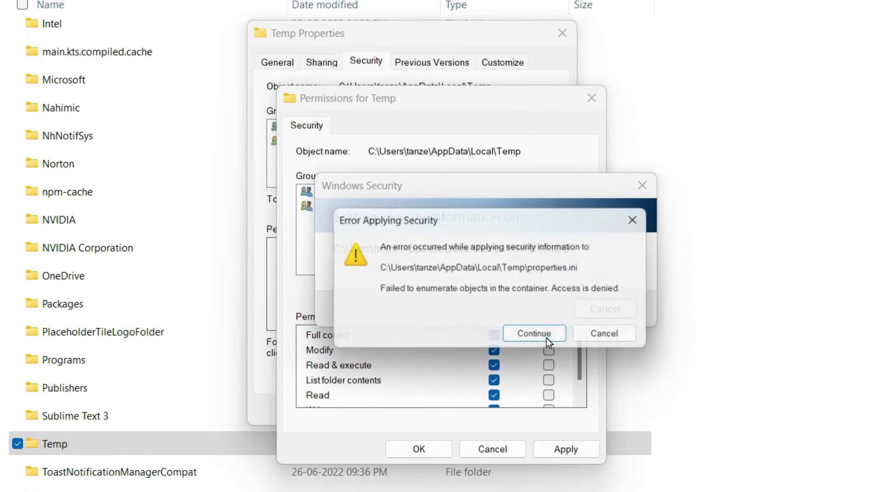
{"action": "left_click", "coordinate": [547, 339]}
{"action": "left_click", "coordinate": [547, 339]}
{"action": "left_click", "coordinate": [548, 339]}
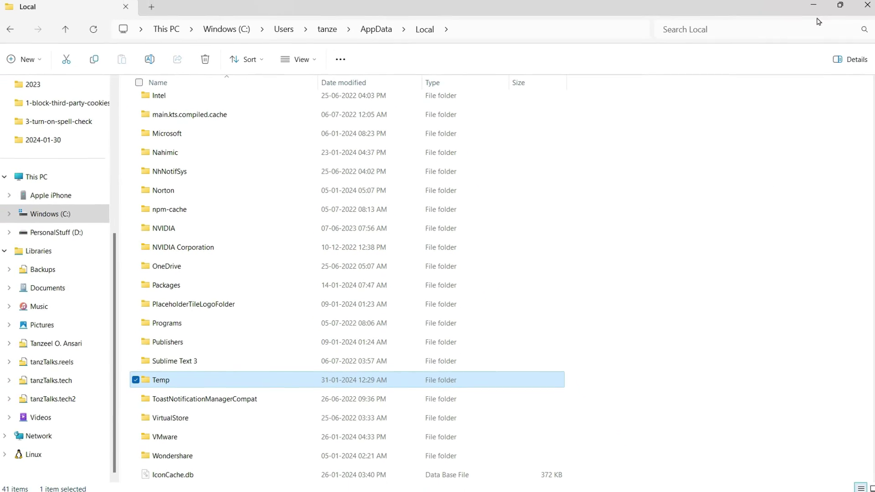
Close the Explorer window and confirm both Temp permission dialogs with OK
{"action": "left_click", "coordinate": [859, 8]}
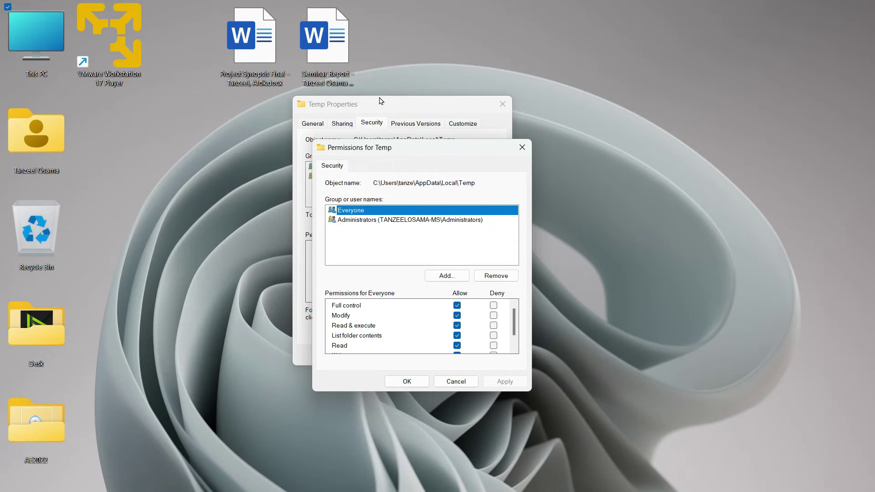
{"action": "left_click", "coordinate": [405, 383]}
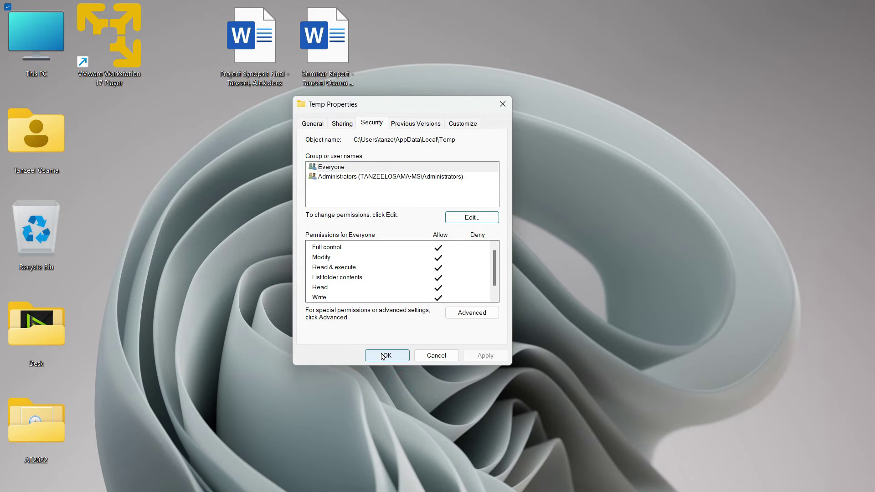
{"action": "left_click", "coordinate": [385, 356]}
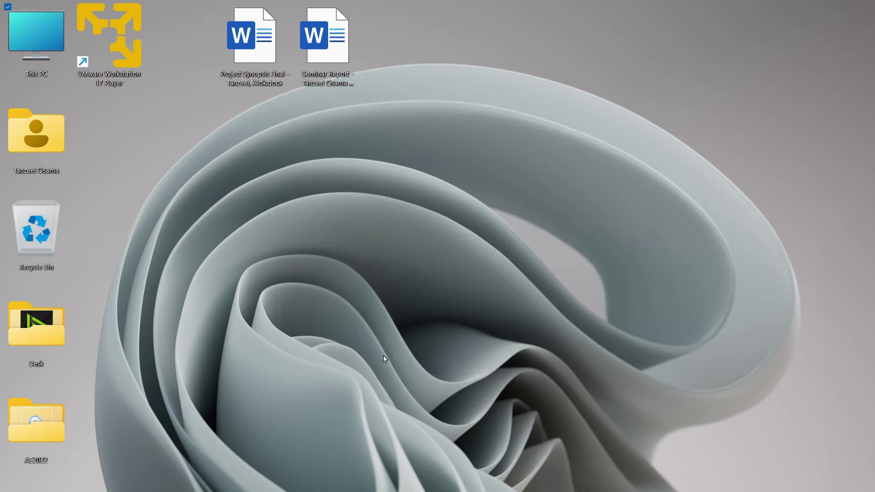
Open Settings > Installed apps and choose Modify for VMware Player
{"action": "right_click", "coordinate": [236, 479]}
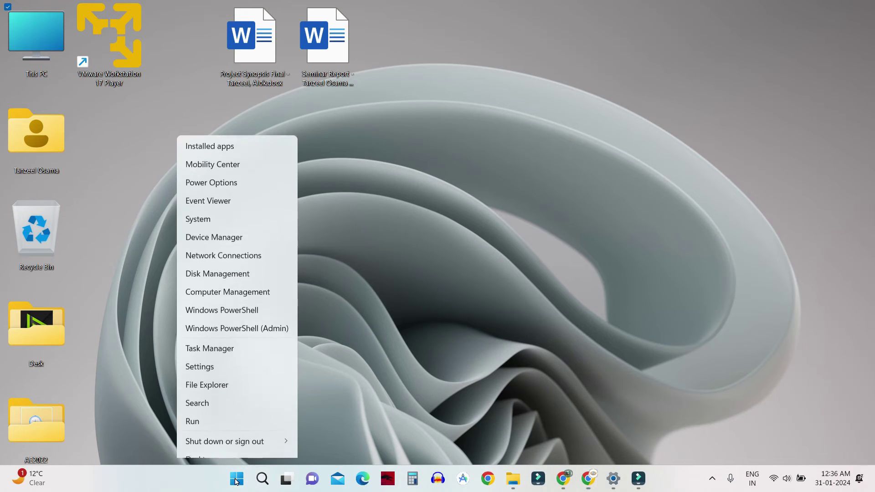
{"action": "left_click", "coordinate": [613, 479]}
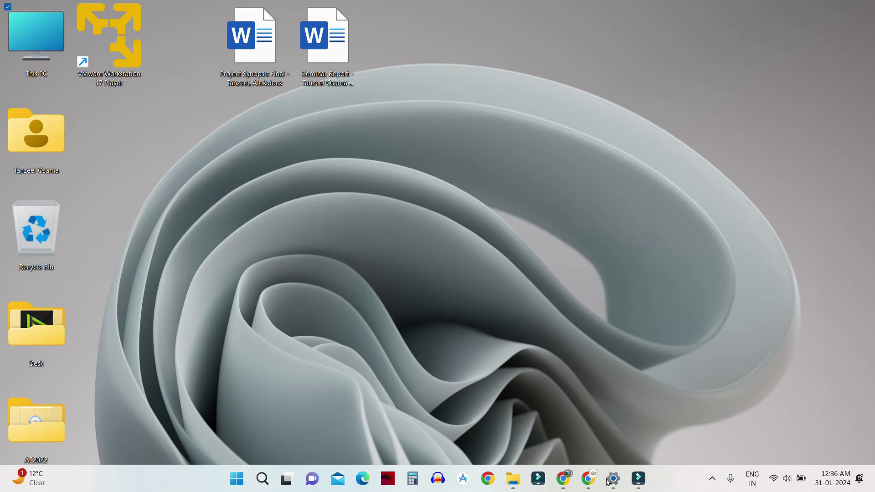
{"action": "left_click", "coordinate": [613, 479]}
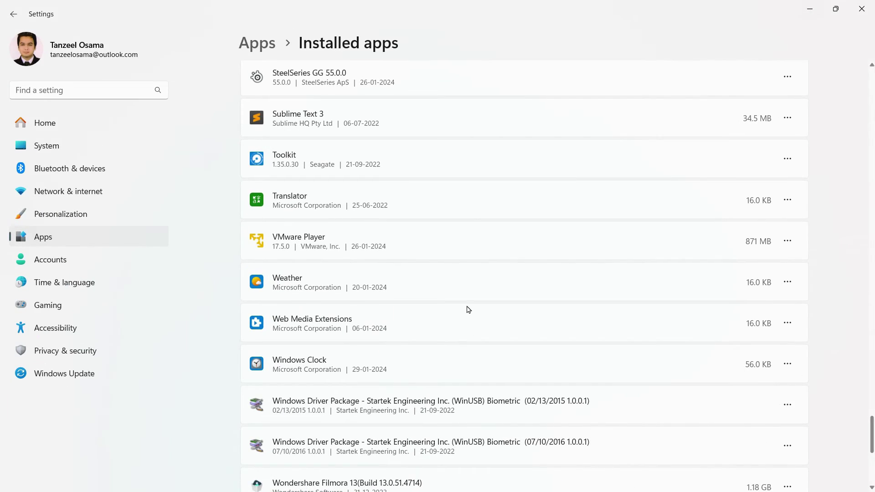
{"action": "left_click", "coordinate": [784, 244]}
{"action": "left_click", "coordinate": [679, 266]}
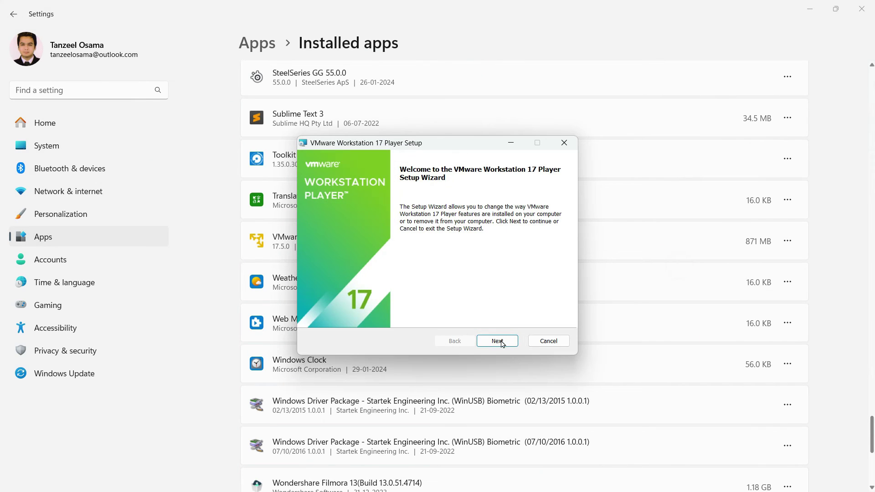
Choose Remove in the setup wizard and start uninstalling VMware Workstation 17 Player
{"action": "left_click", "coordinate": [498, 341]}
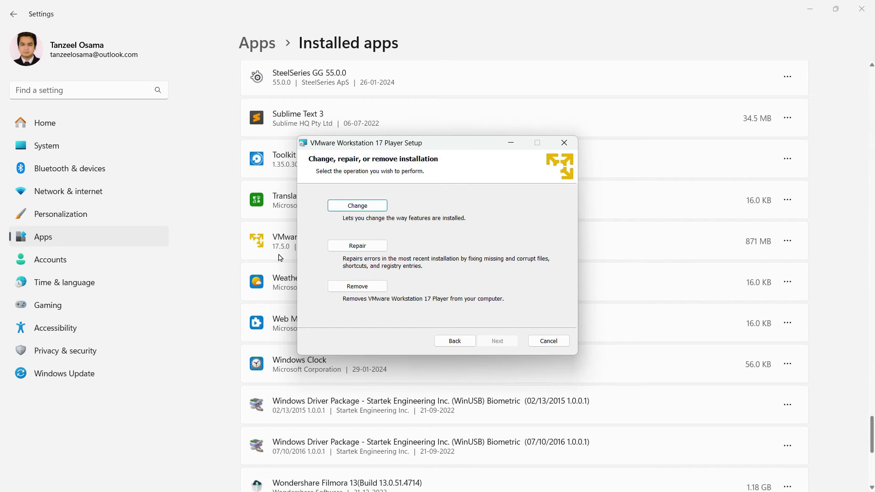
{"action": "left_click", "coordinate": [363, 287]}
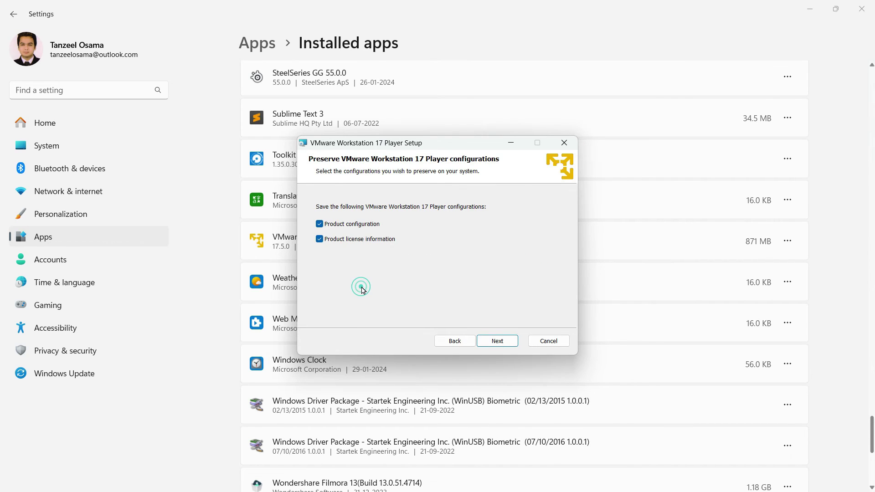
{"action": "left_click", "coordinate": [498, 340]}
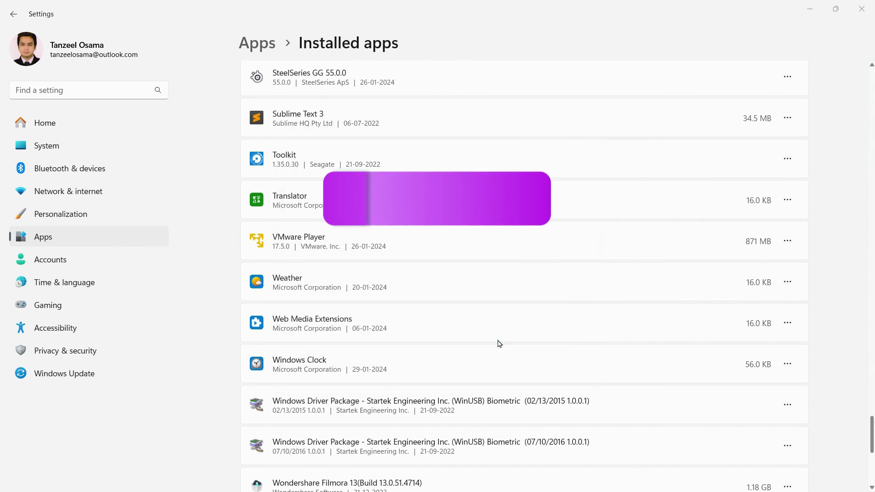
{"action": "left_click", "coordinate": [499, 341]}
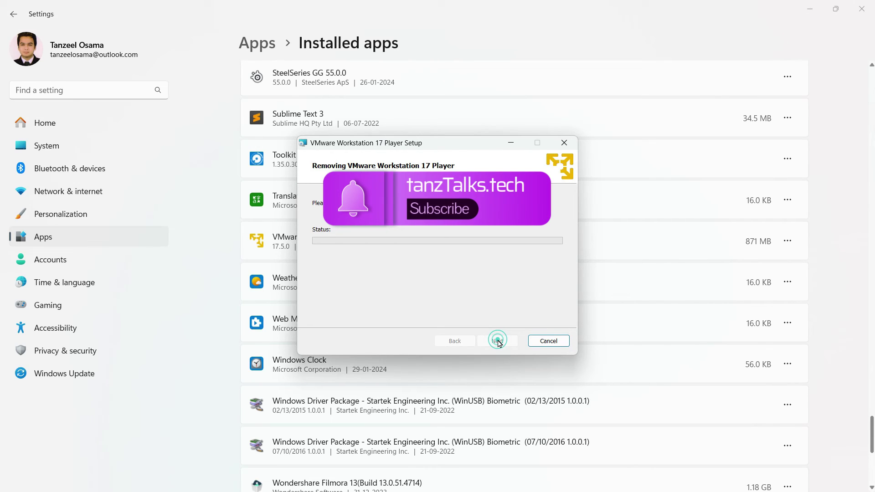